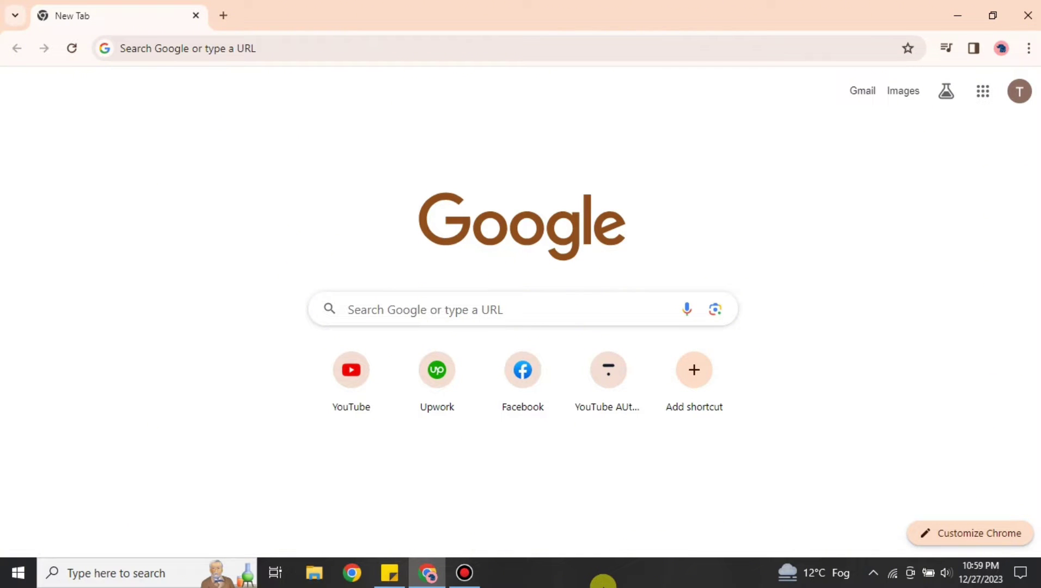
Search Google for 'rask ai' using the omnibox suggestion and open the Rask AI homepage
click(273, 49)
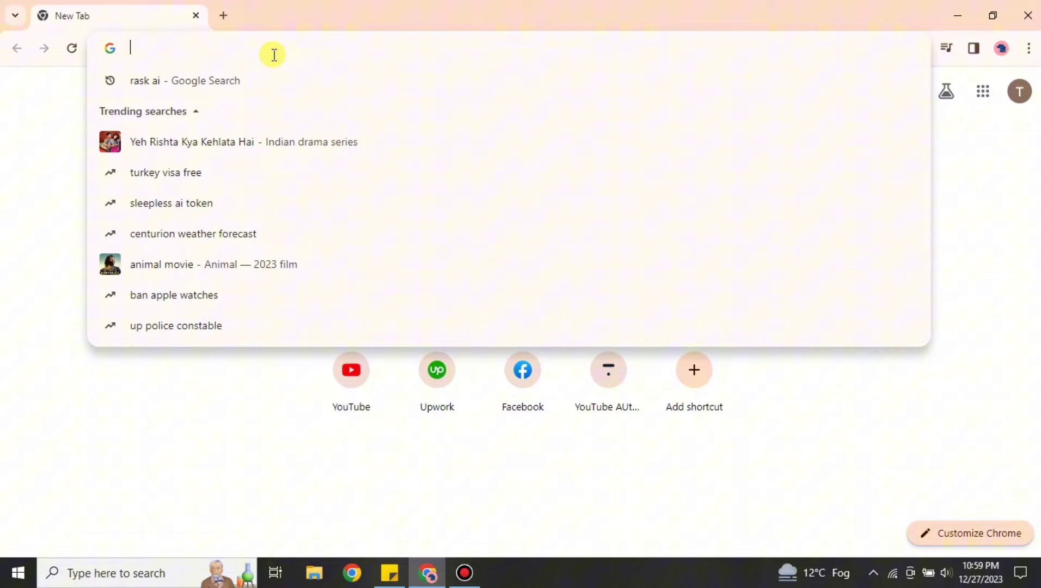
key(Down)
click(265, 77)
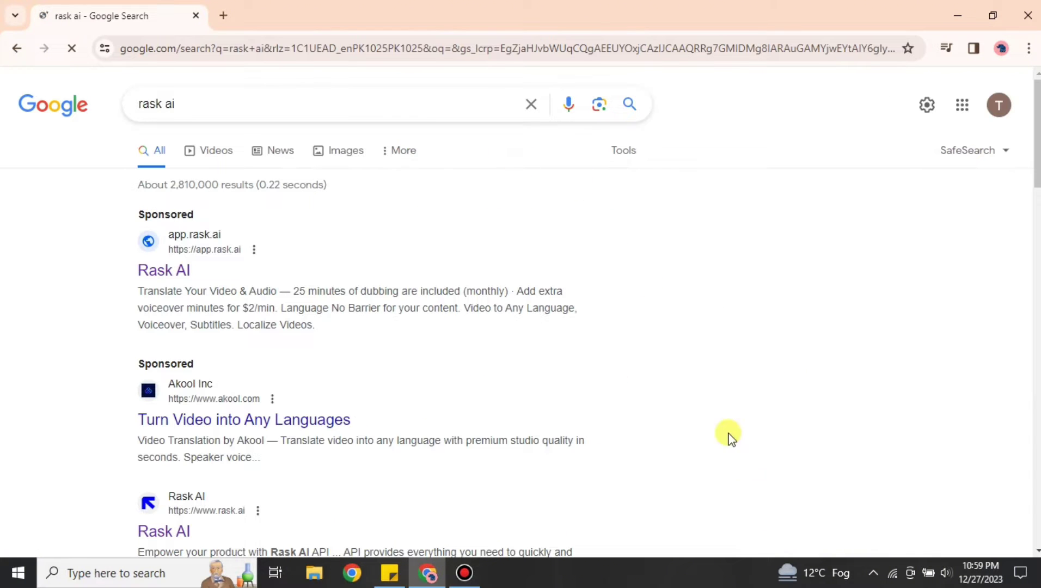
scroll(741, 468, down, 4)
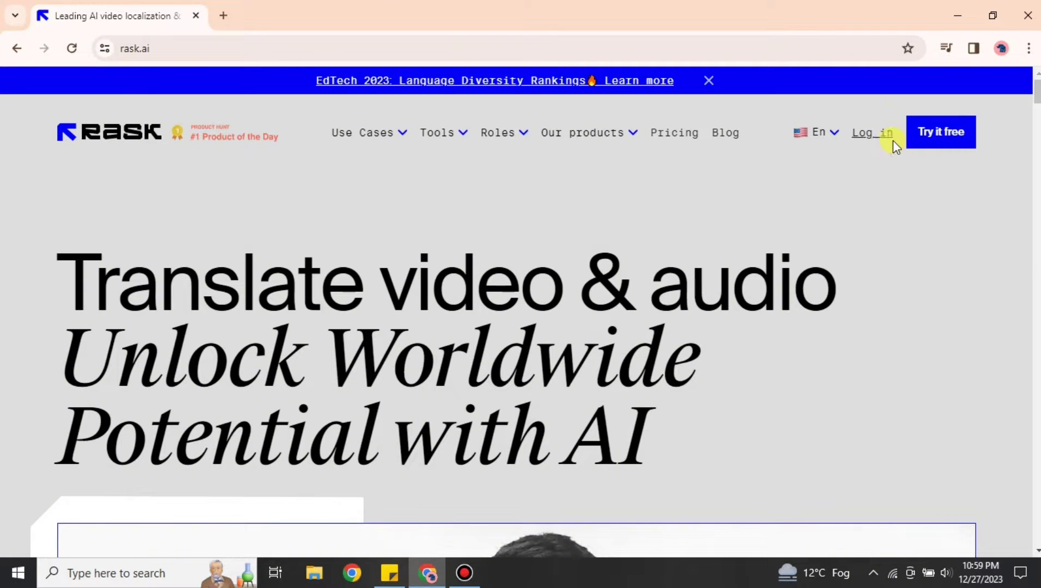
Open rask.ai's language menu, then log in to reach the app.rask.ai dashboard
click(818, 132)
click(871, 136)
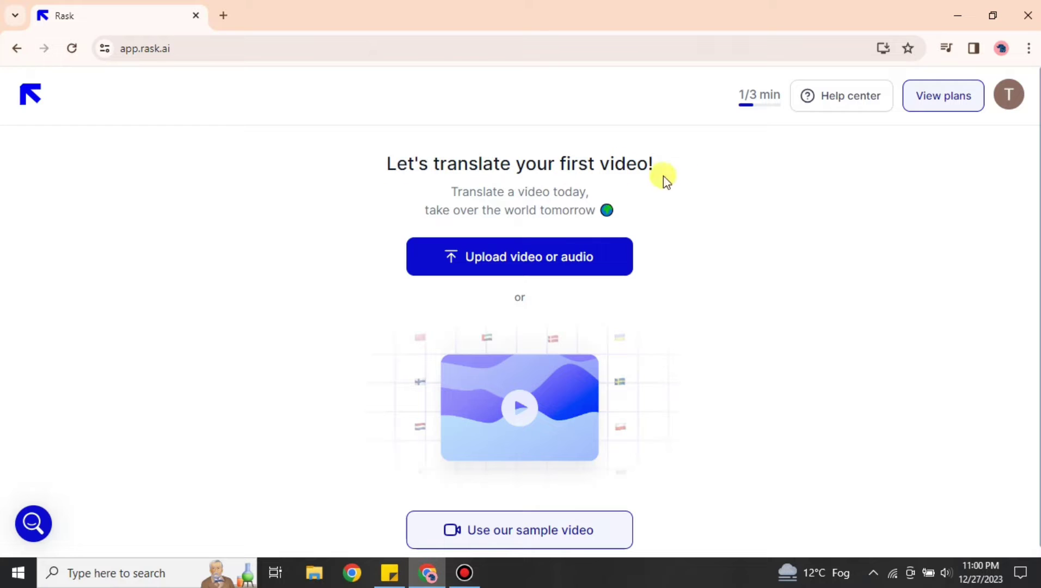
scroll(626, 431, down, 1)
scroll(626, 431, up, 1)
Start a new upload and paste the video link, loading 'Start a speech with this one word'
click(544, 256)
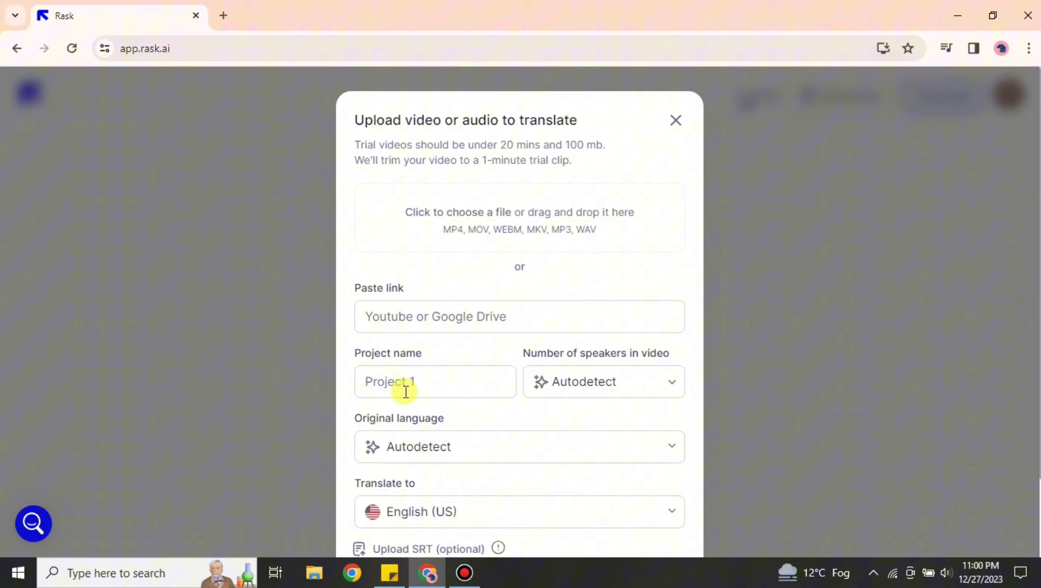
scroll(599, 386, down, 2)
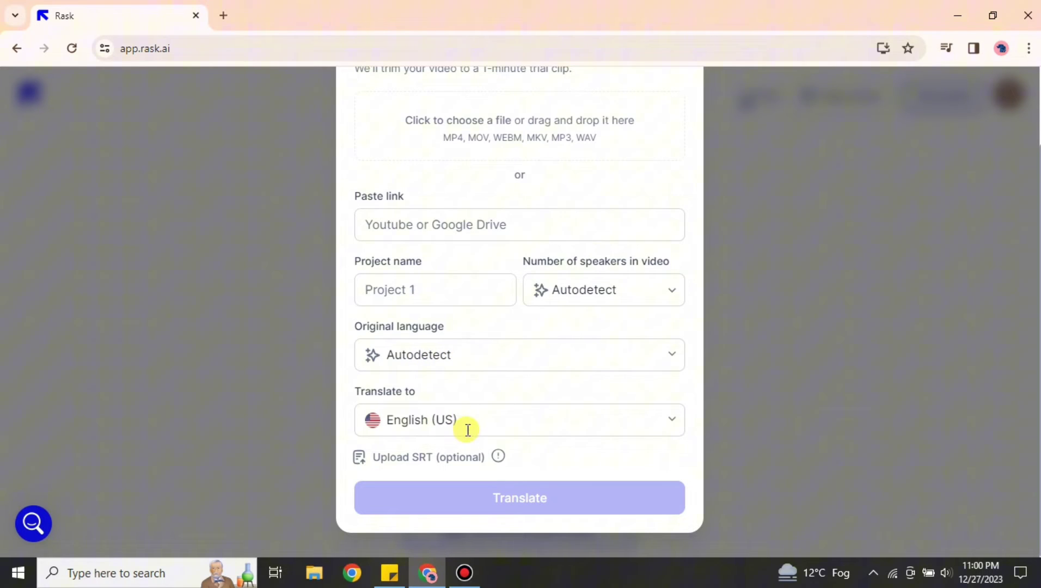
right_click(472, 224)
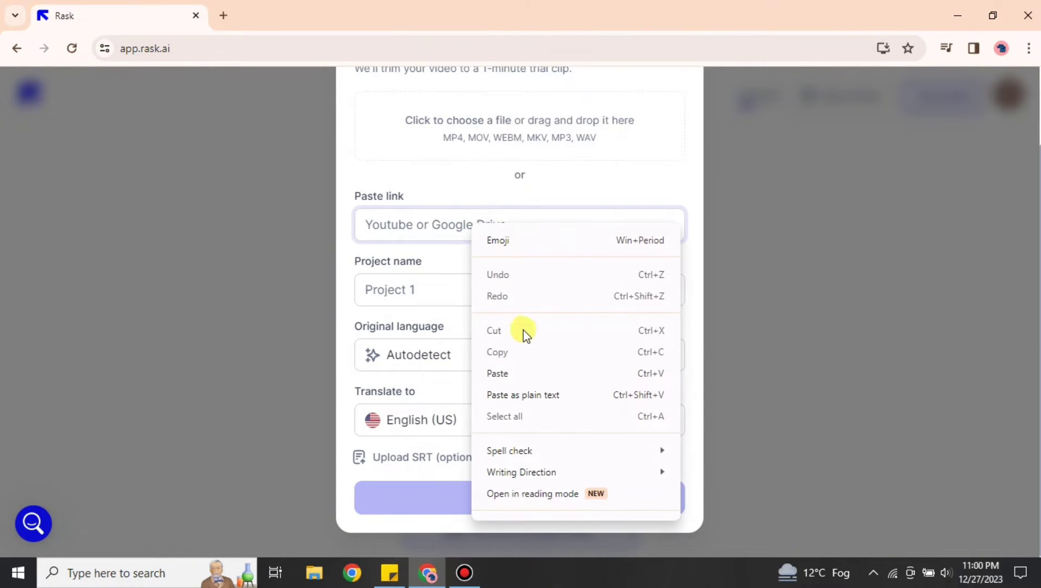
click(526, 374)
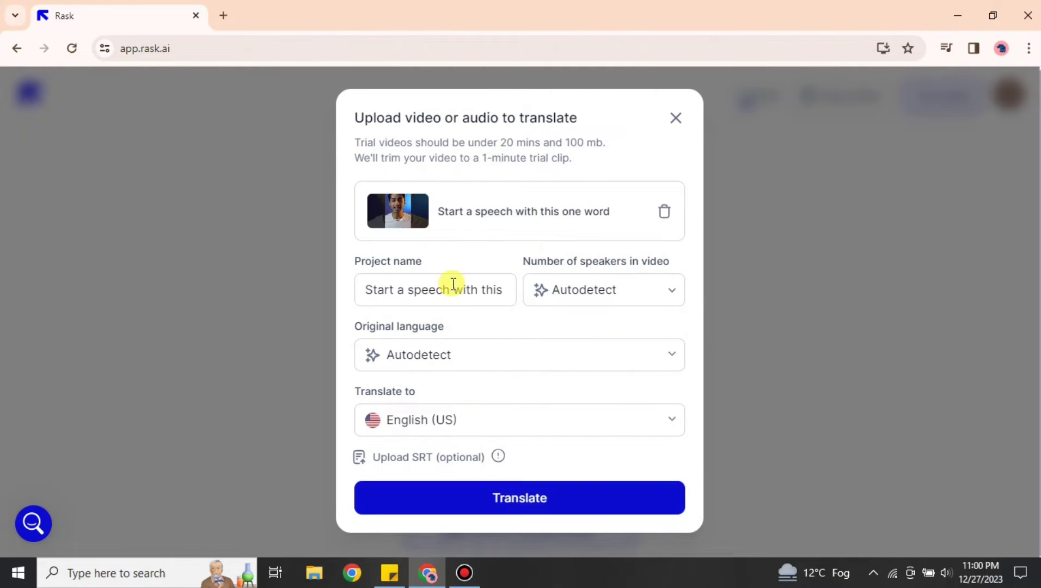
Replace the auto-filled project name with 'My 1st Video' and set speakers to 1
click(500, 293)
drag(505, 293, 355, 284)
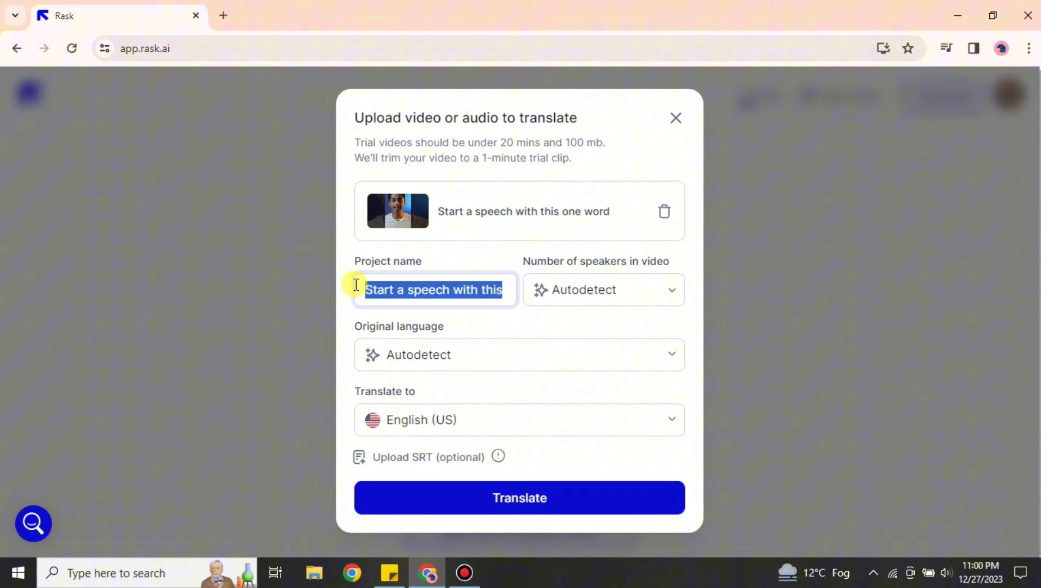
key(BackSpace)
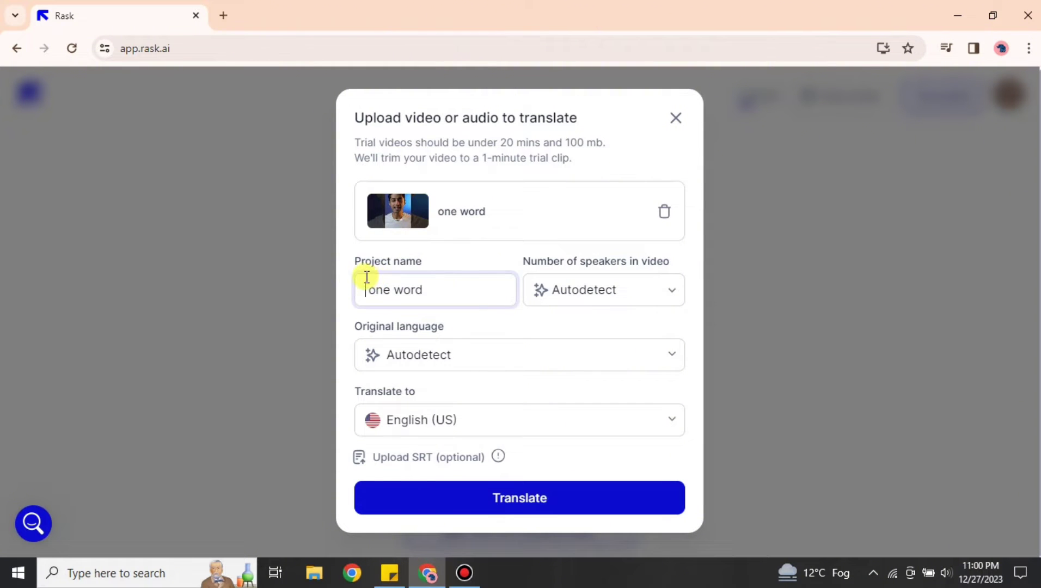
drag(458, 279, 261, 283)
key(BackSpace)
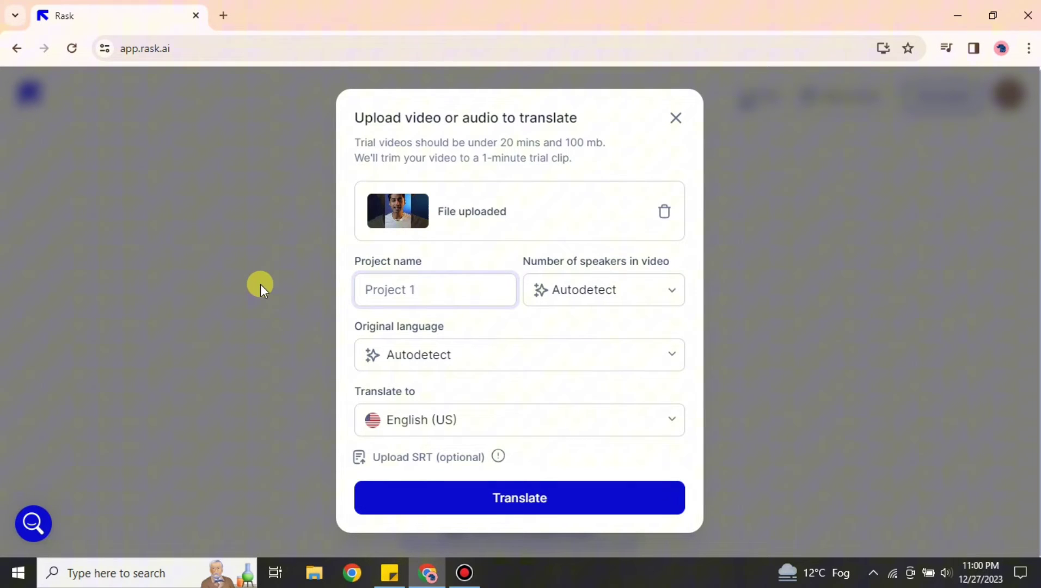
text(My 1st)
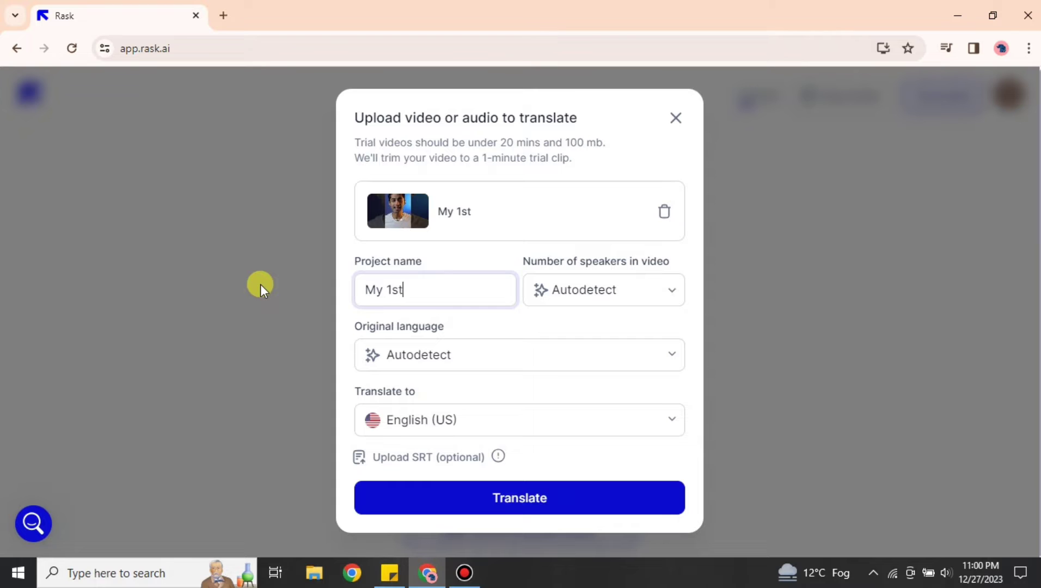
text( Video)
click(668, 295)
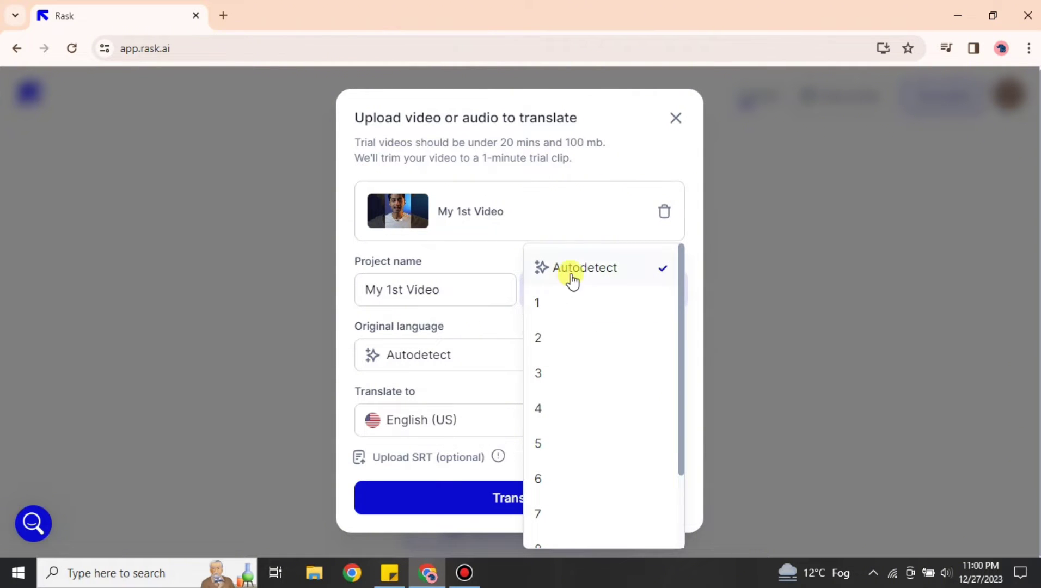
click(554, 311)
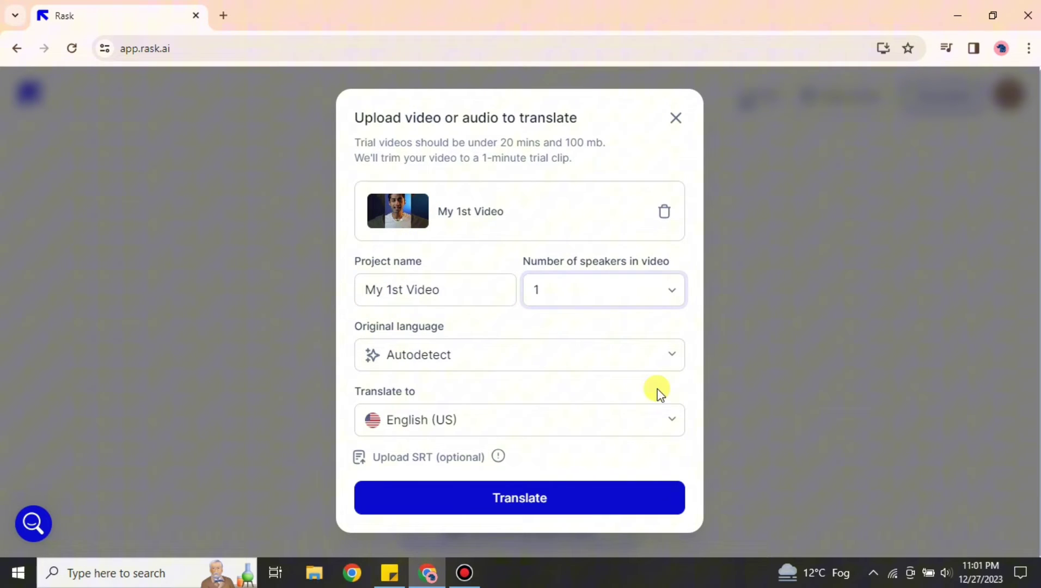
Set the video's original language to English
click(674, 356)
text(eng)
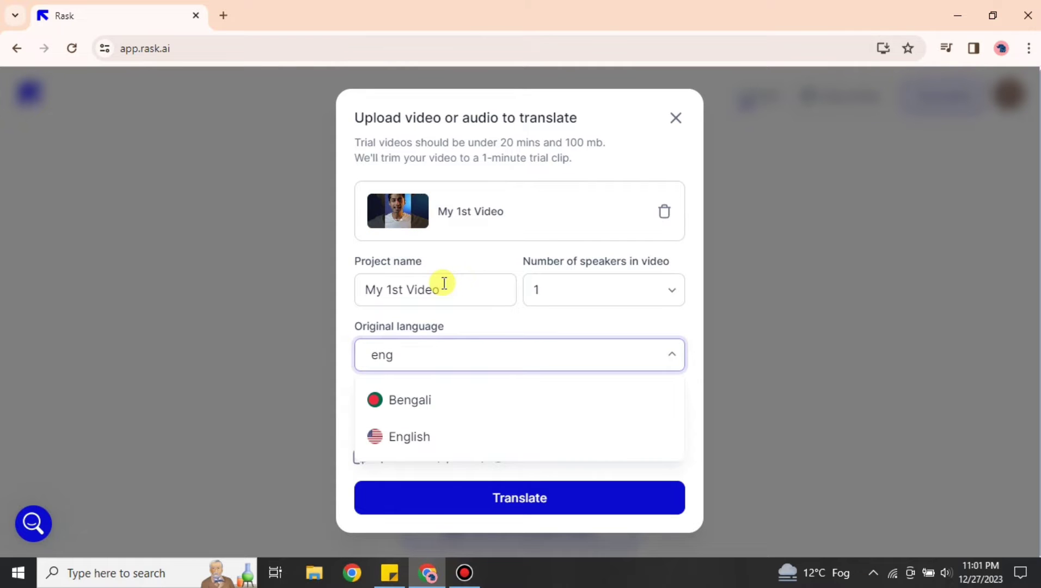
click(436, 436)
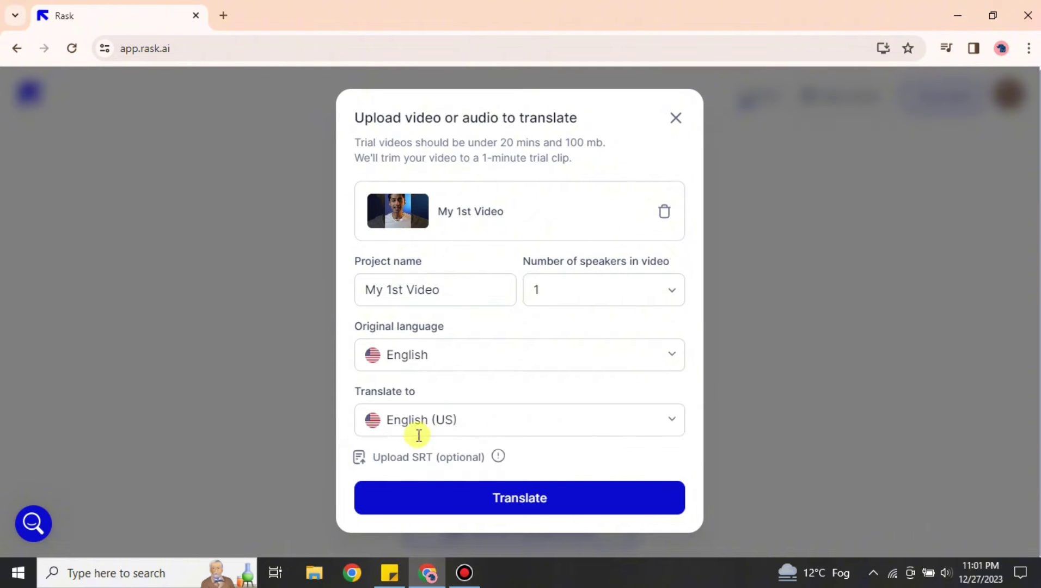
Choose Arabic (SA) as the translation target language
click(675, 420)
scroll(465, 335, down, 7)
scroll(514, 359, up, 2)
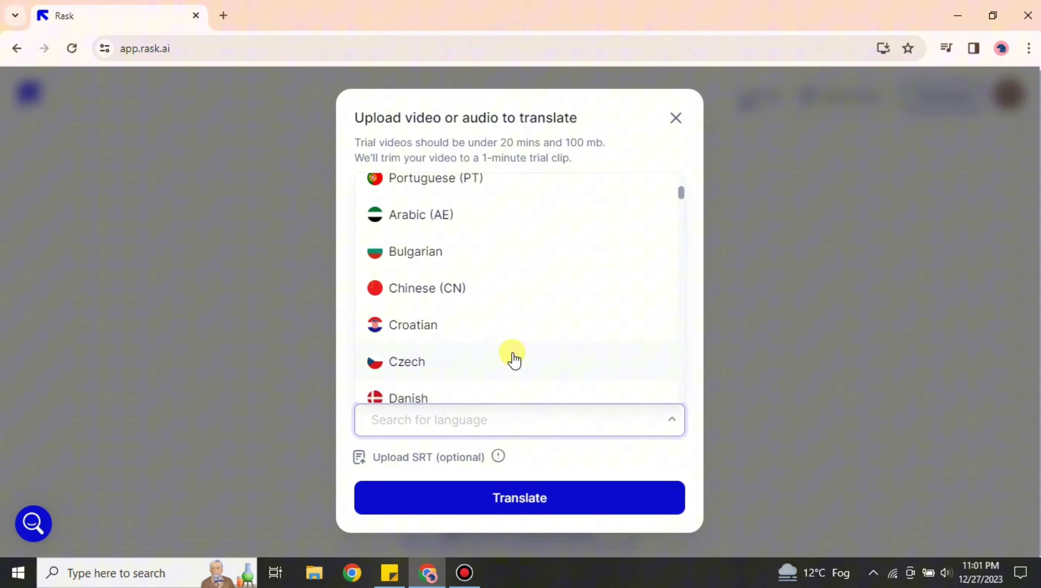
scroll(514, 360, down, 10)
scroll(495, 271, up, 4)
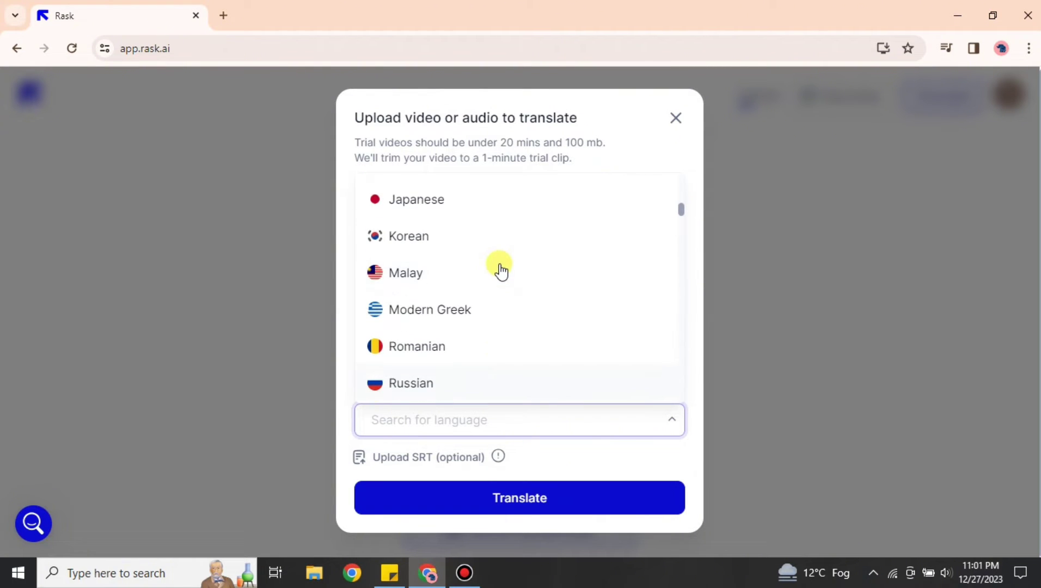
scroll(456, 376, down, 5)
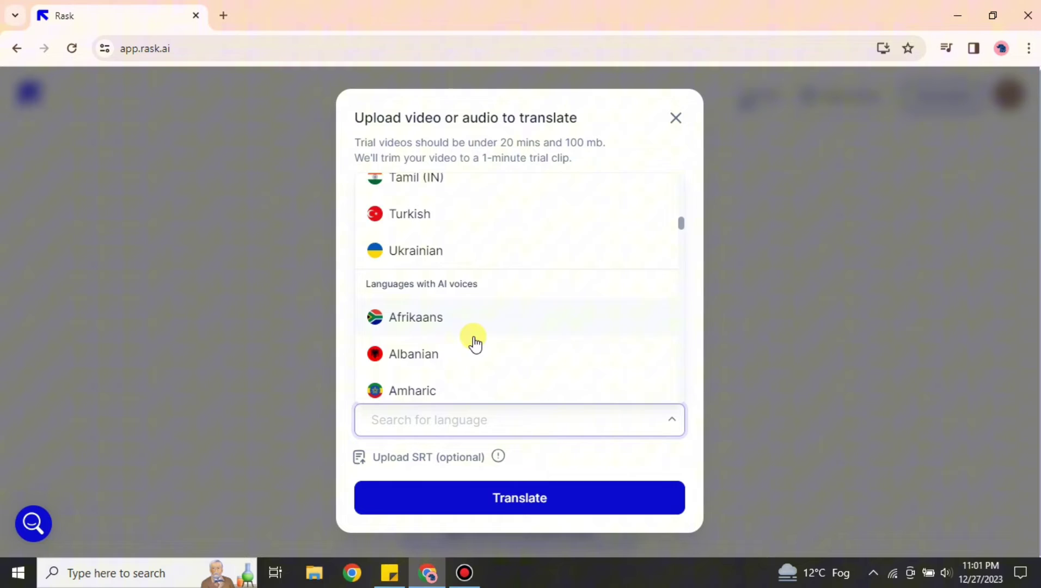
scroll(475, 343, down, 10)
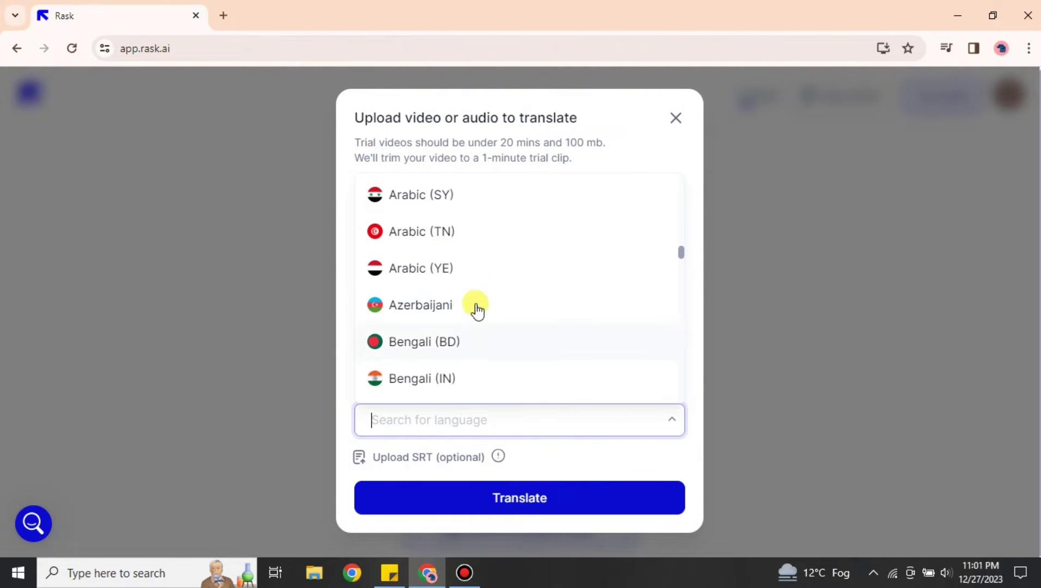
scroll(476, 308, up, 3)
click(493, 304)
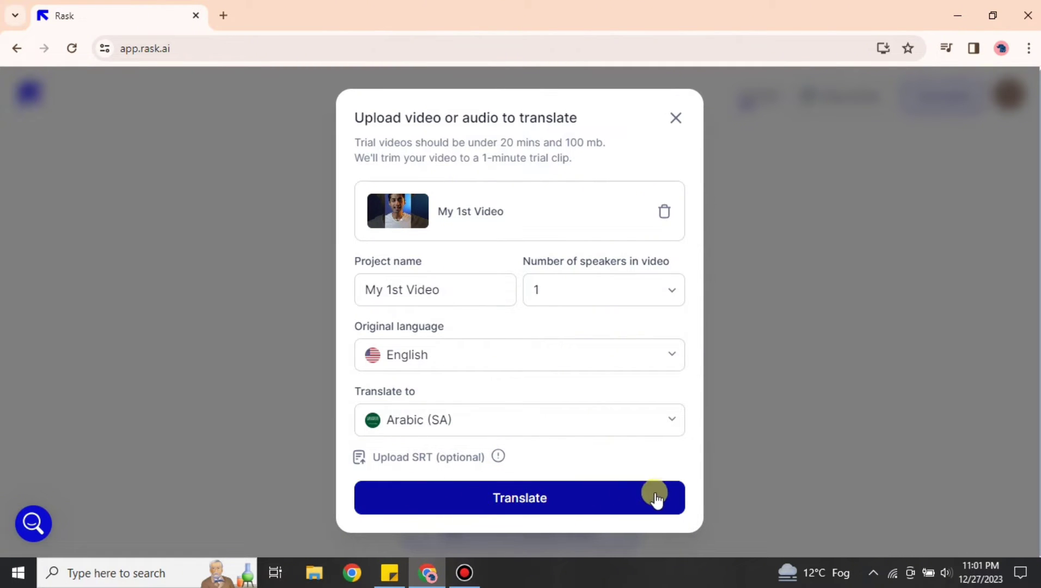
Start translating My 1st Video into Arabic (SA) and wait for the editor to load
click(525, 494)
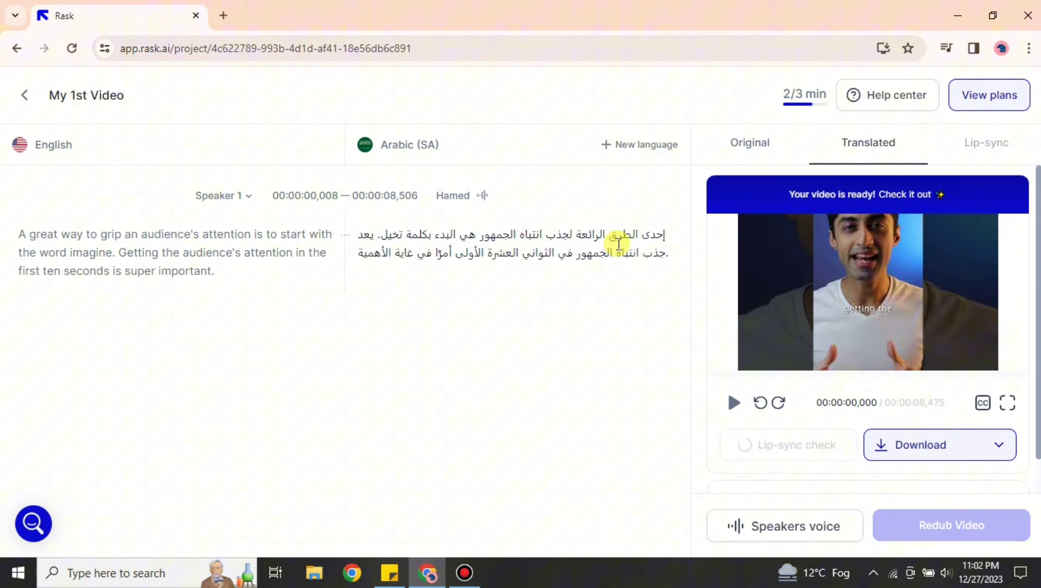
click(728, 402)
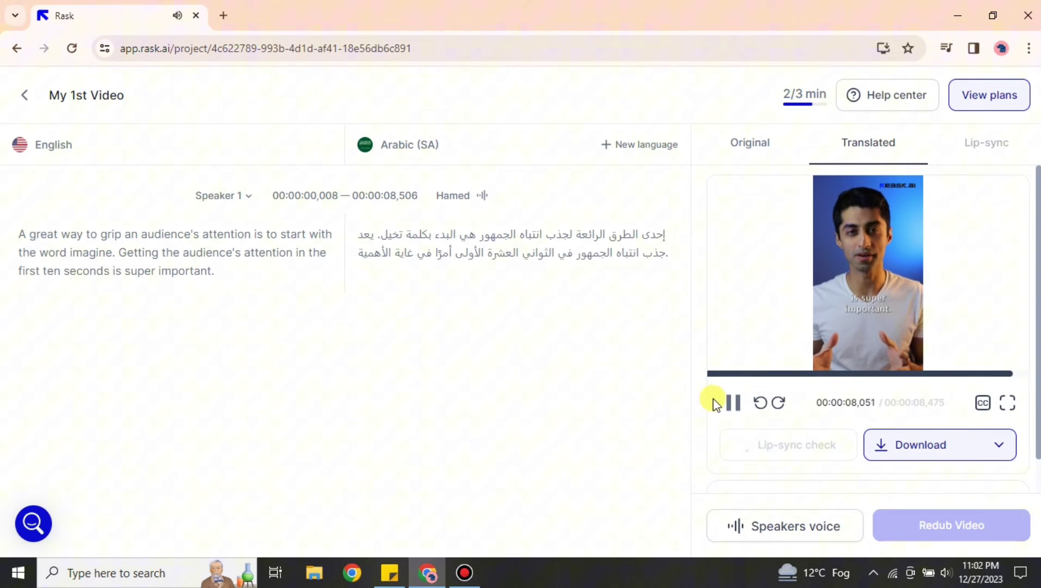
click(751, 144)
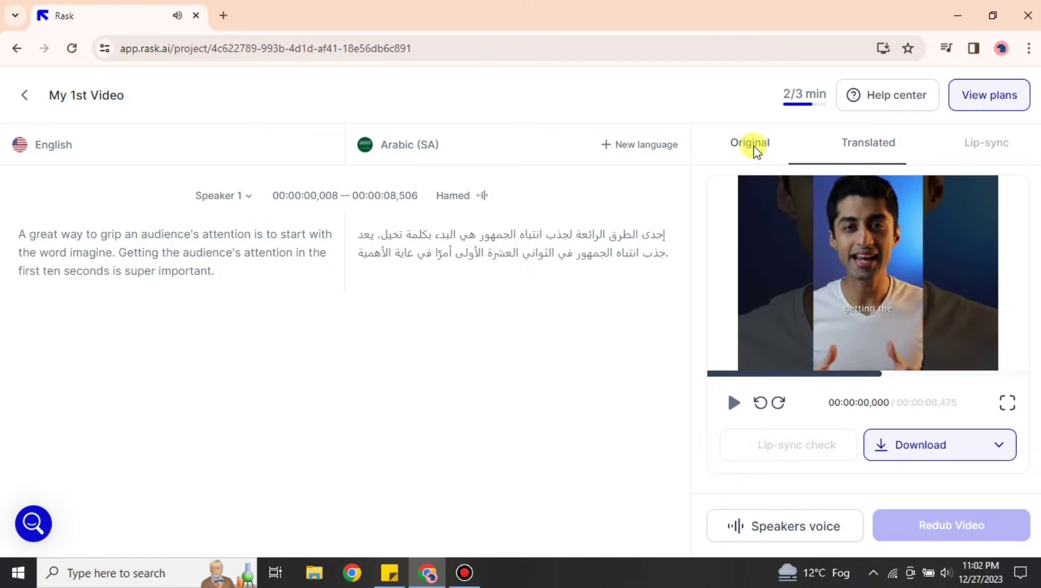
click(733, 411)
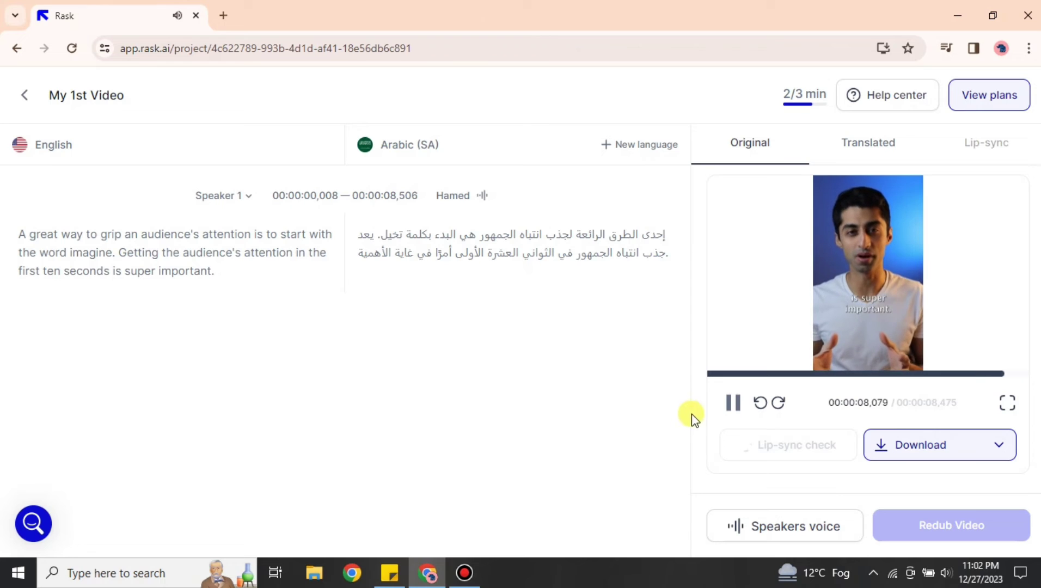
click(872, 143)
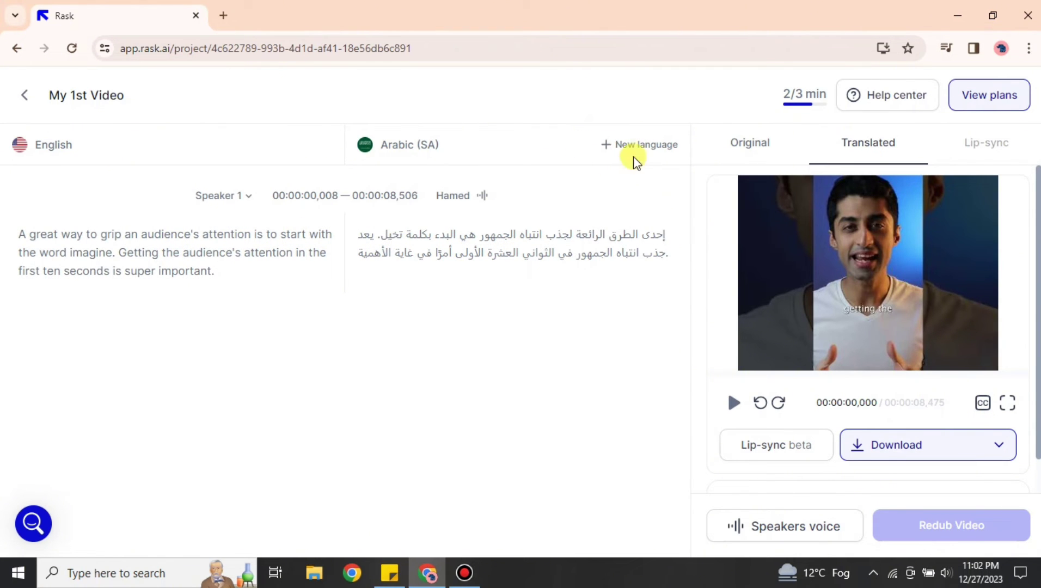
click(767, 531)
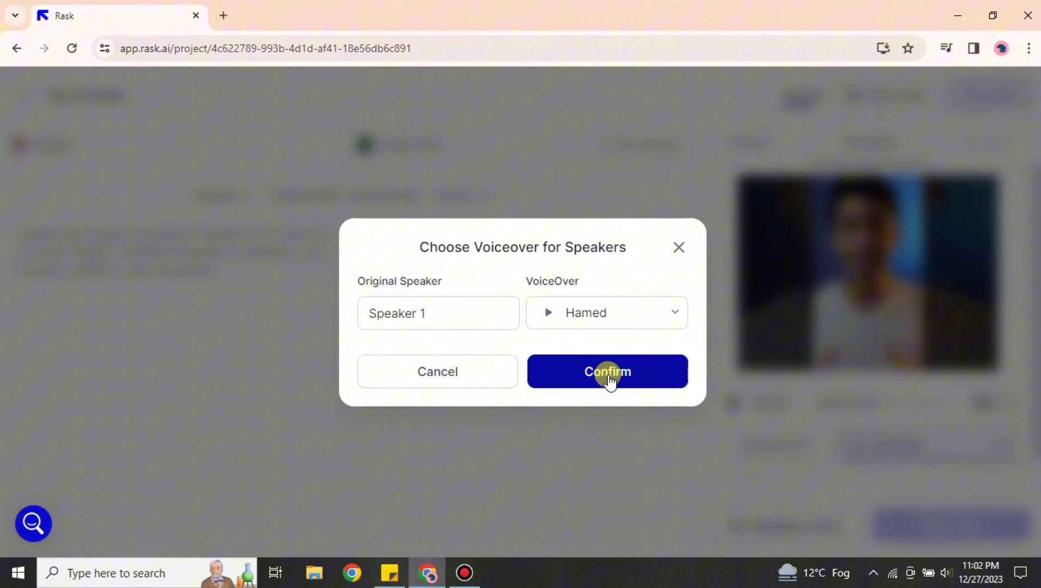
click(665, 315)
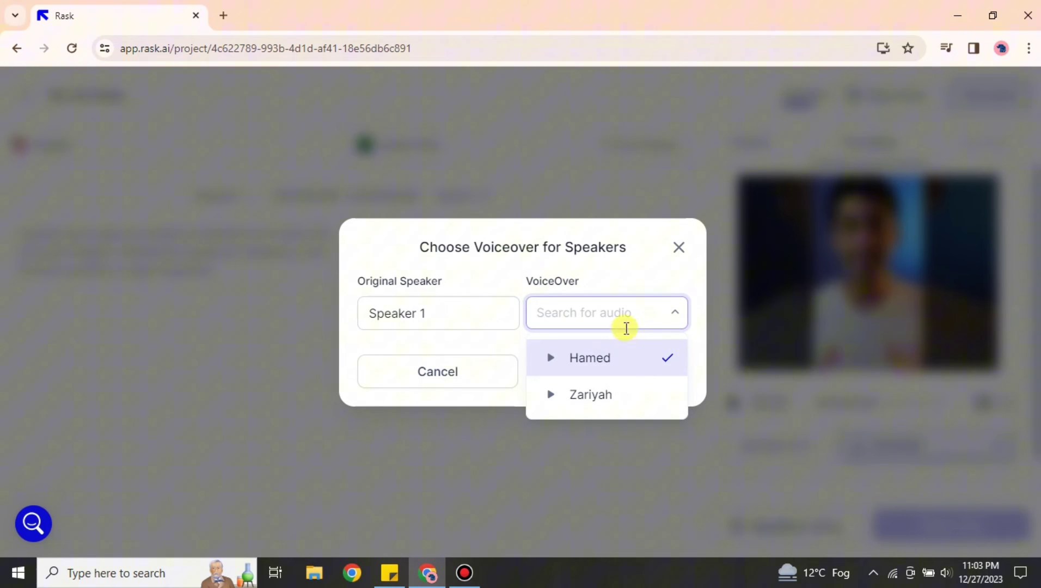
click(615, 242)
click(678, 248)
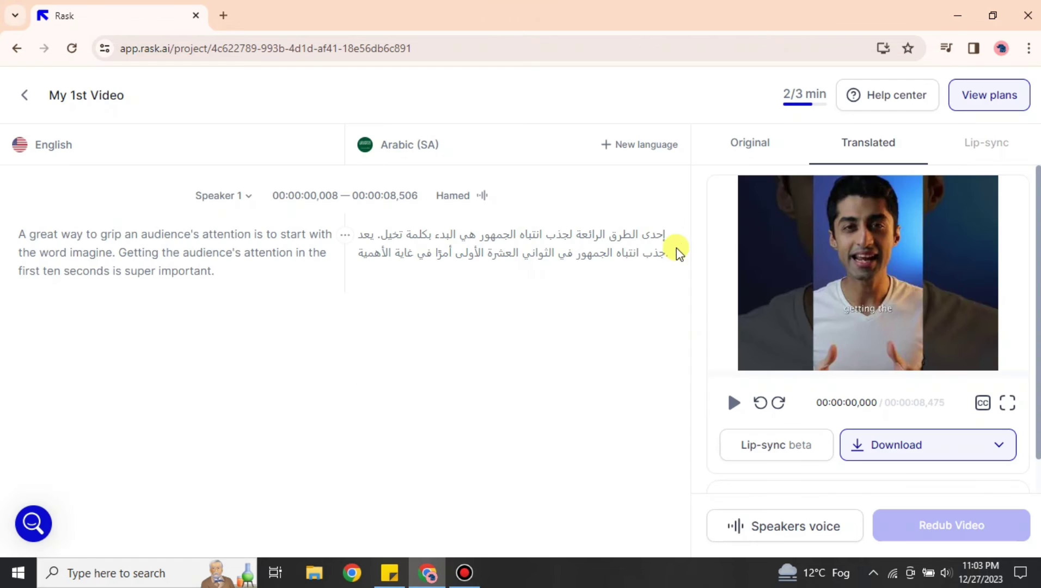
click(890, 455)
click(749, 146)
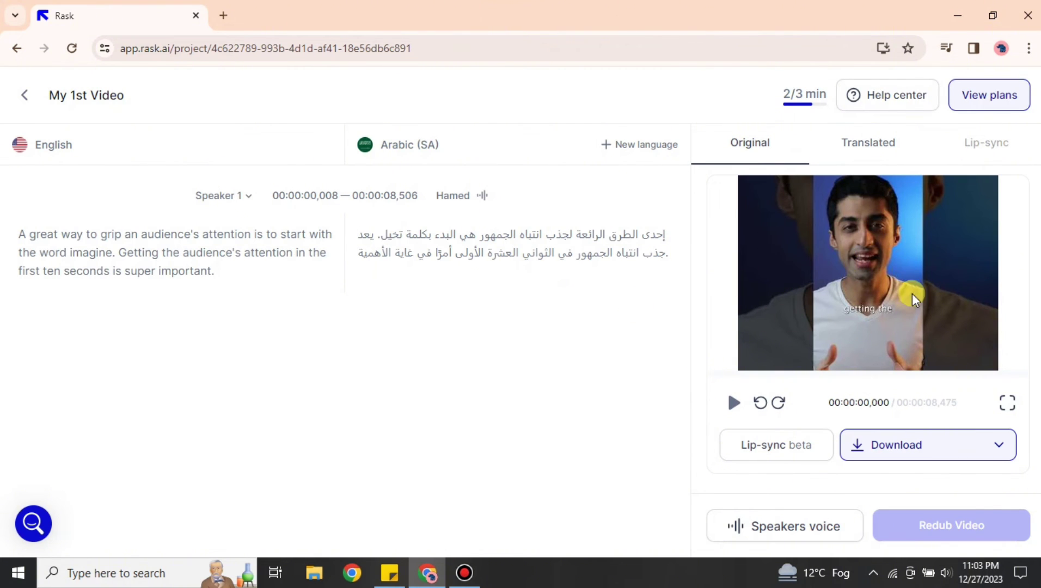
click(866, 144)
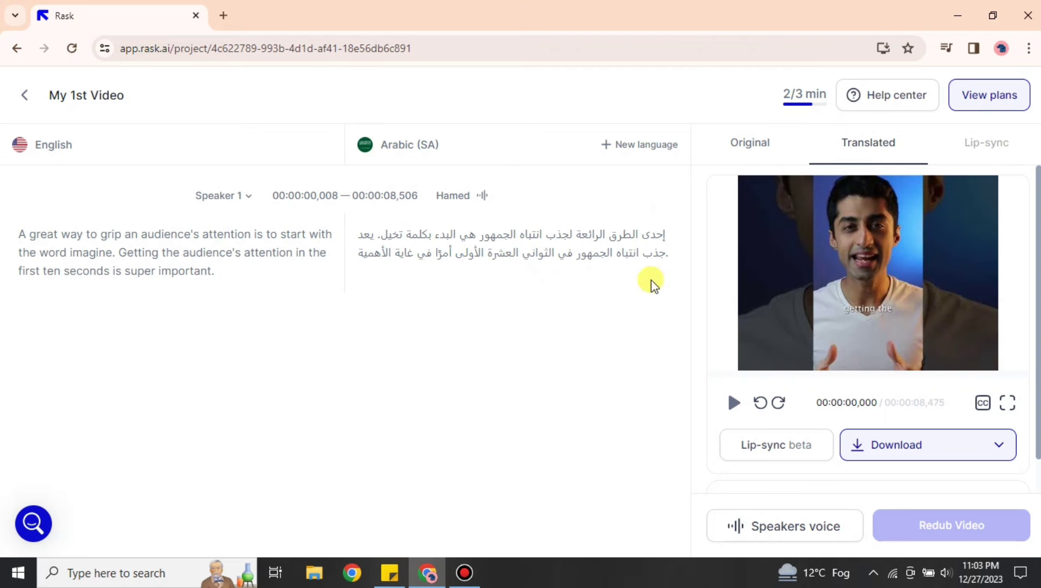
Open View plans and browse the Basic, Pro, Business 500 and Enterprise pricing tiers
click(973, 100)
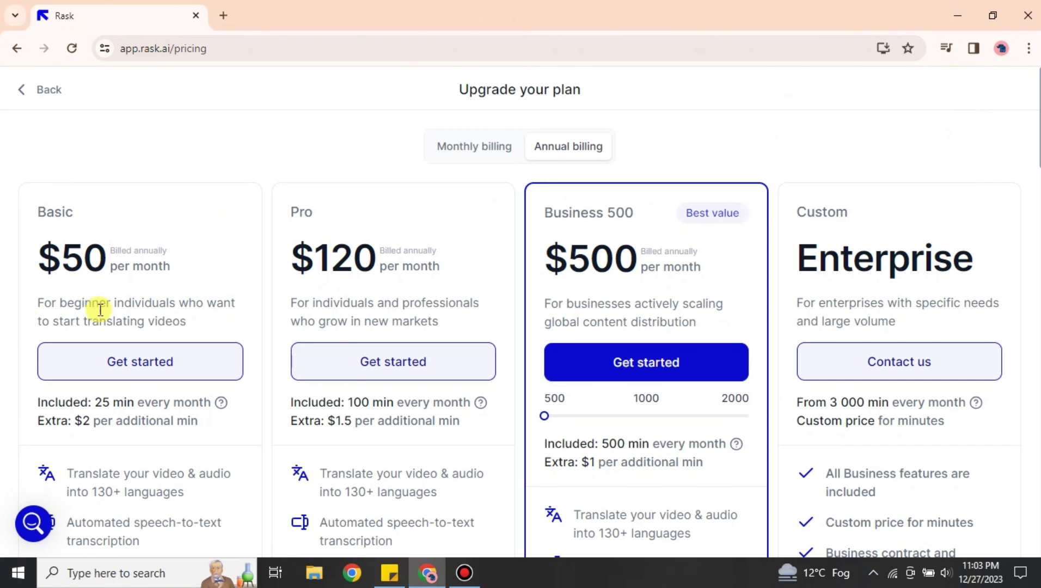
scroll(180, 305, down, 3)
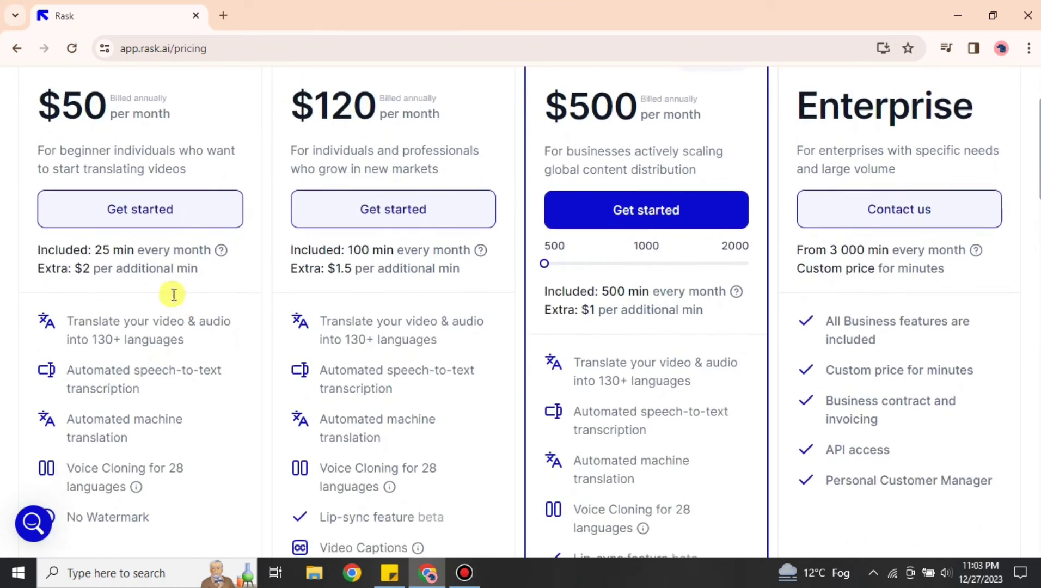
scroll(173, 295, up, 2)
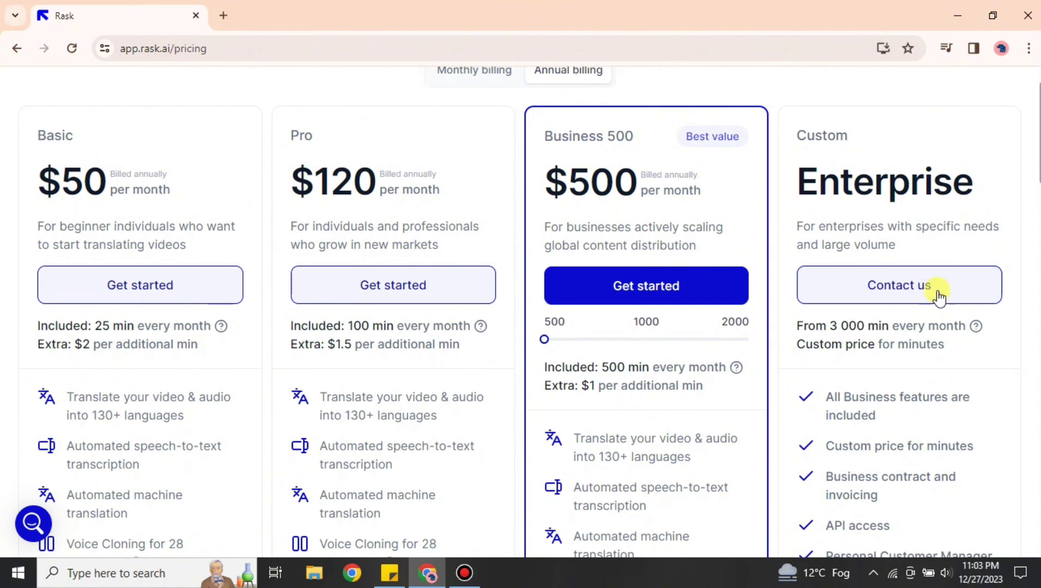
scroll(942, 333, down, 5)
scroll(904, 327, down, 6)
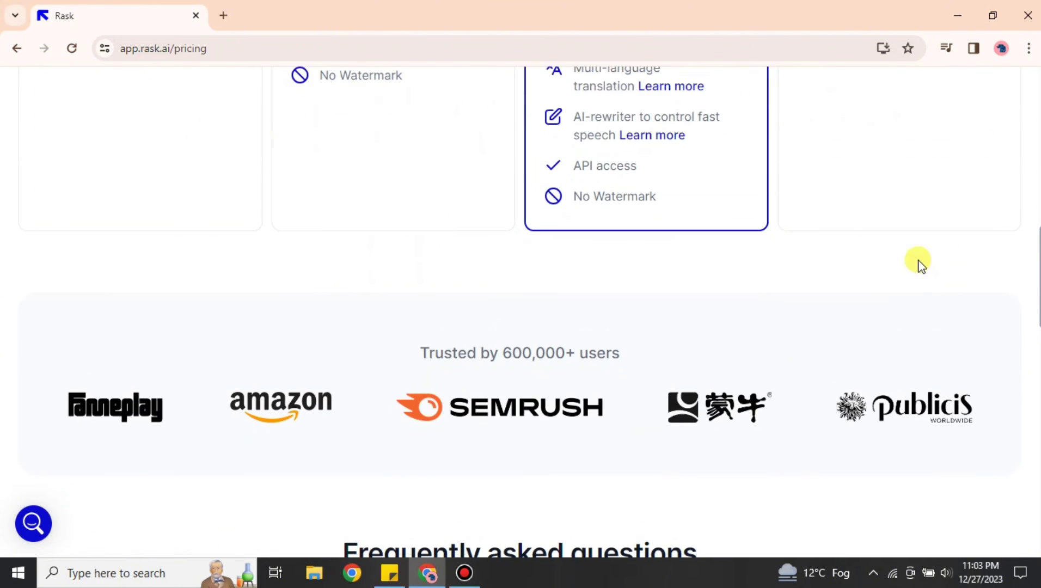
scroll(918, 267, down, 1)
scroll(846, 396, up, 1)
scroll(834, 360, down, 15)
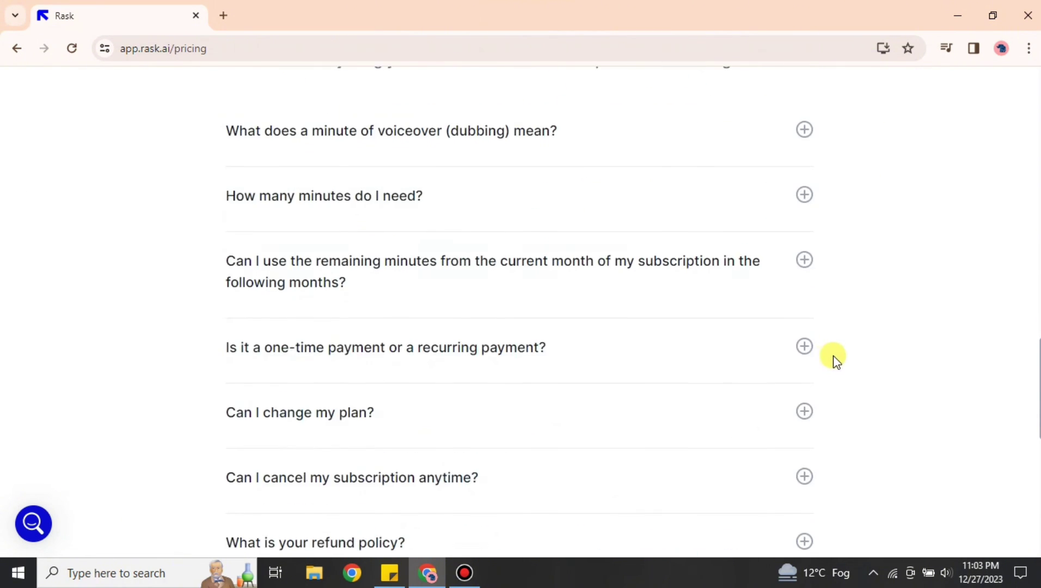
scroll(847, 356, up, 20)
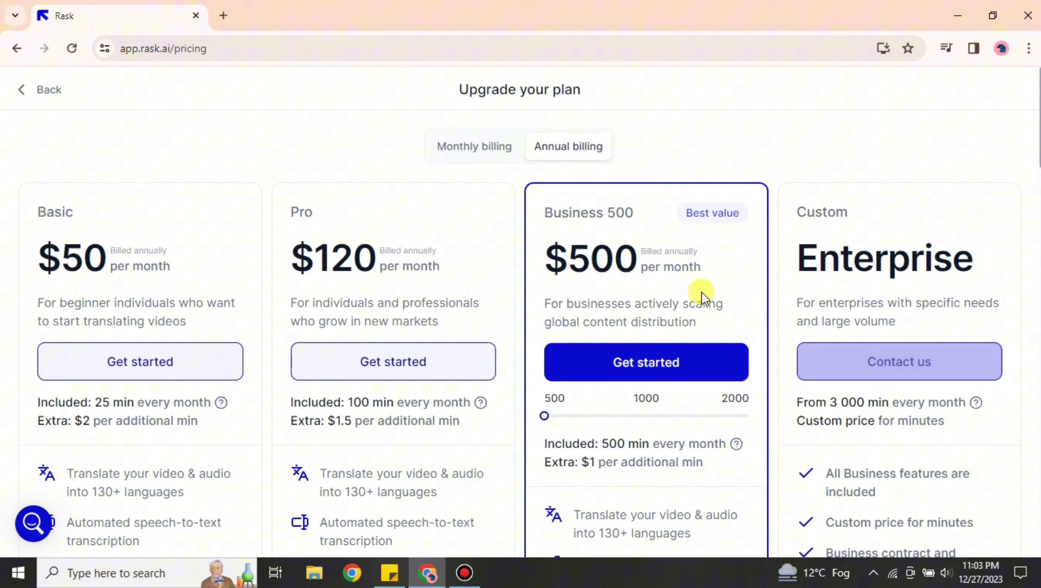
Go back from the pricing page to the My 1st Video project editor
click(23, 91)
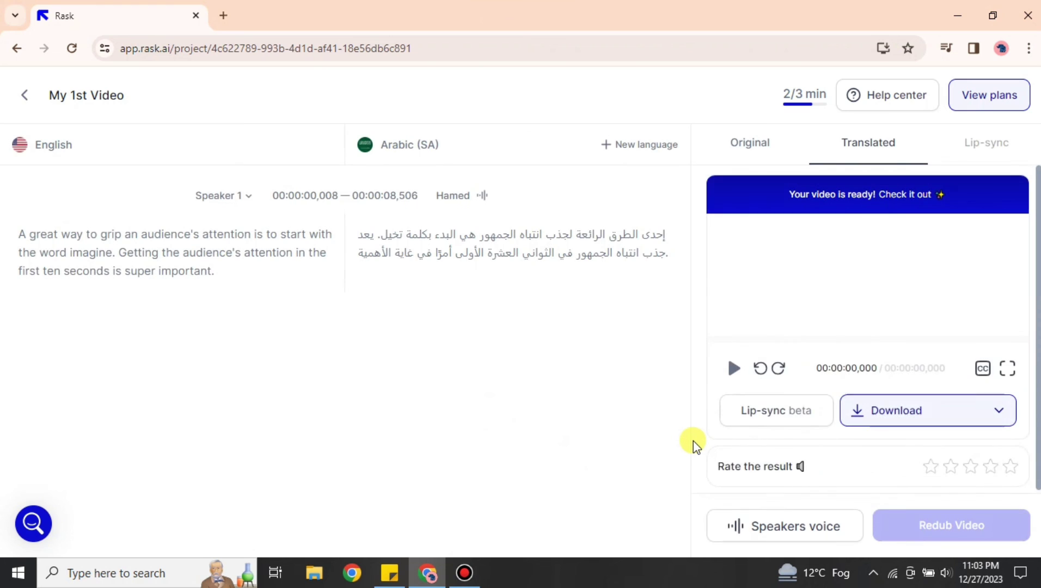